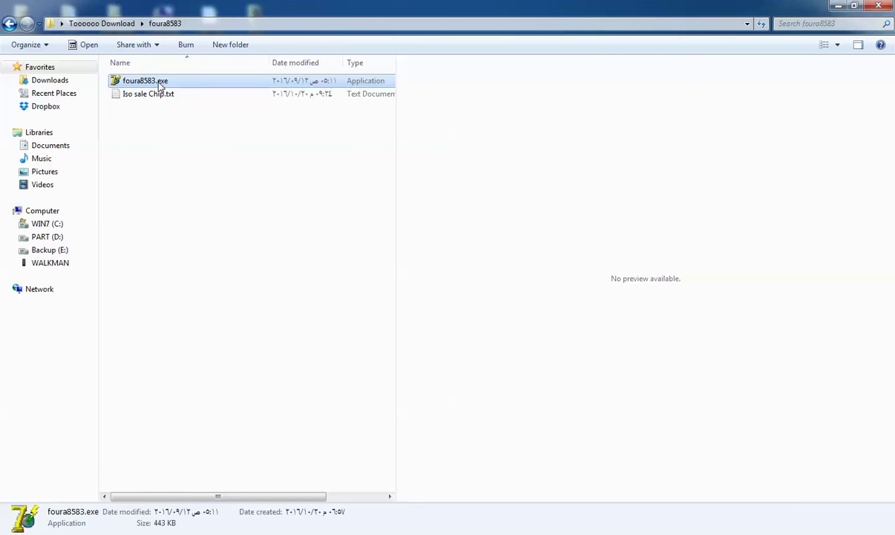
Step: Launch foura8583.exe and open Iso sale Chip.txt in Notepad, moving both windows into view
double_click(158, 82)
left_click_drag(250, 108, 313, 70)
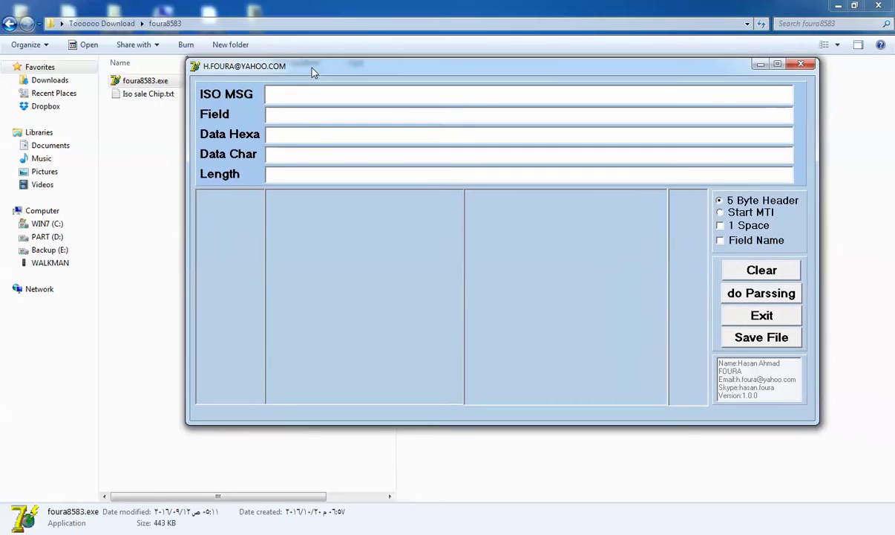
double_click(145, 97)
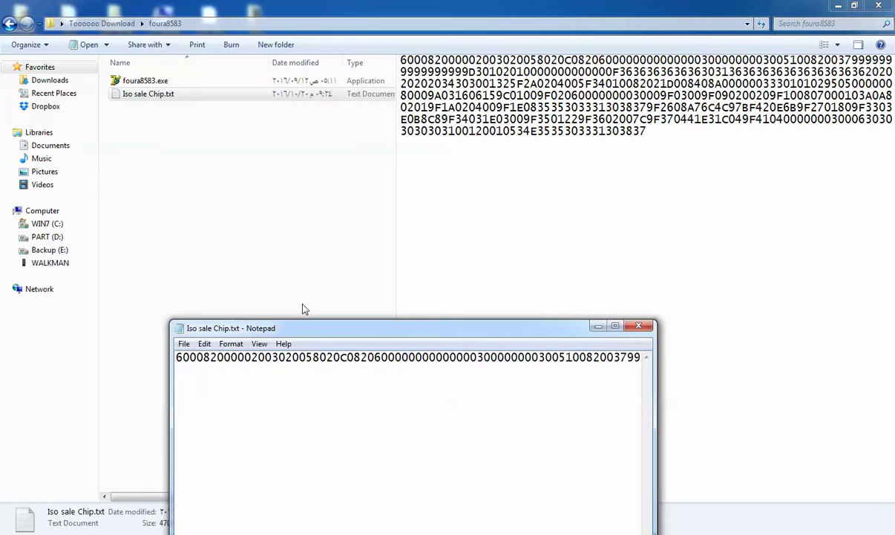
left_click_drag(319, 327, 308, 237)
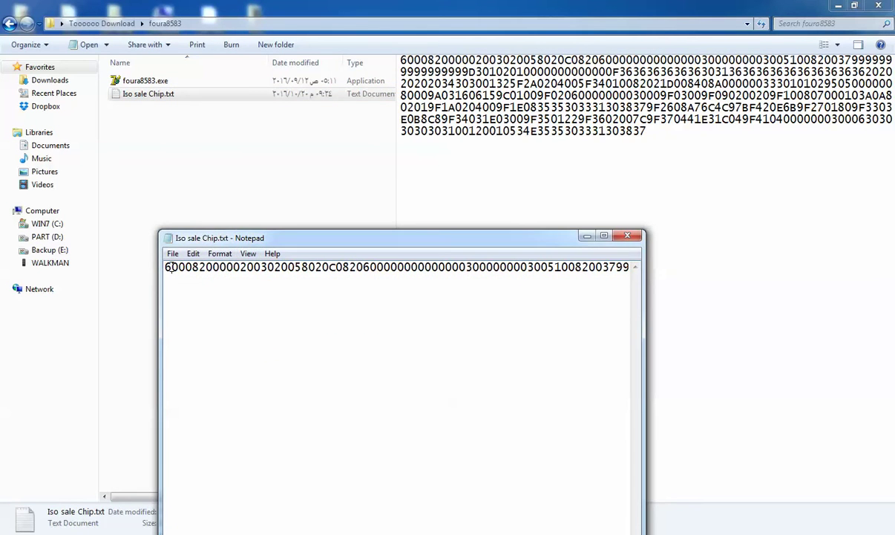
Step: Copy the entire ISO message from Iso sale Chip.txt and paste it into the parser's ISO MSG field
key("Right")
left_click_drag(234, 267, 97, 270)
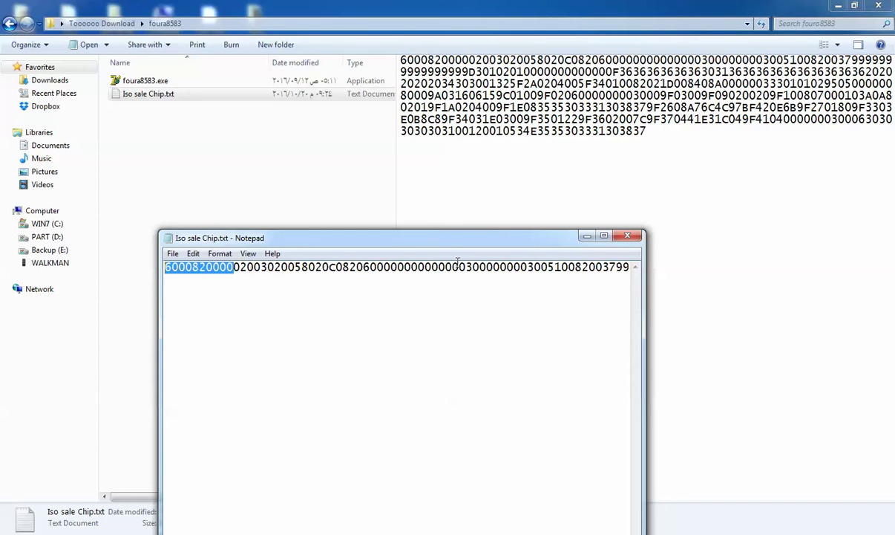
left_click(238, 269)
key("End")
key("ctrl+a")
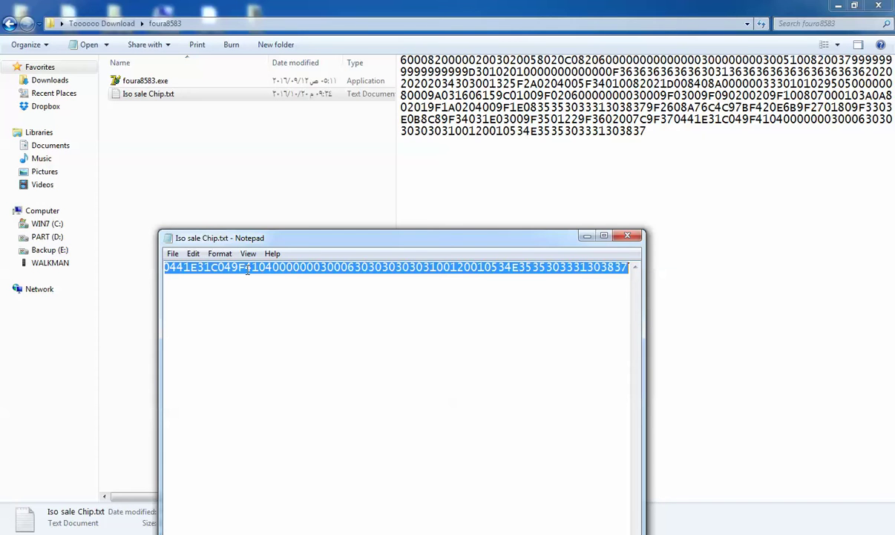
right_click(249, 275)
left_click(275, 312)
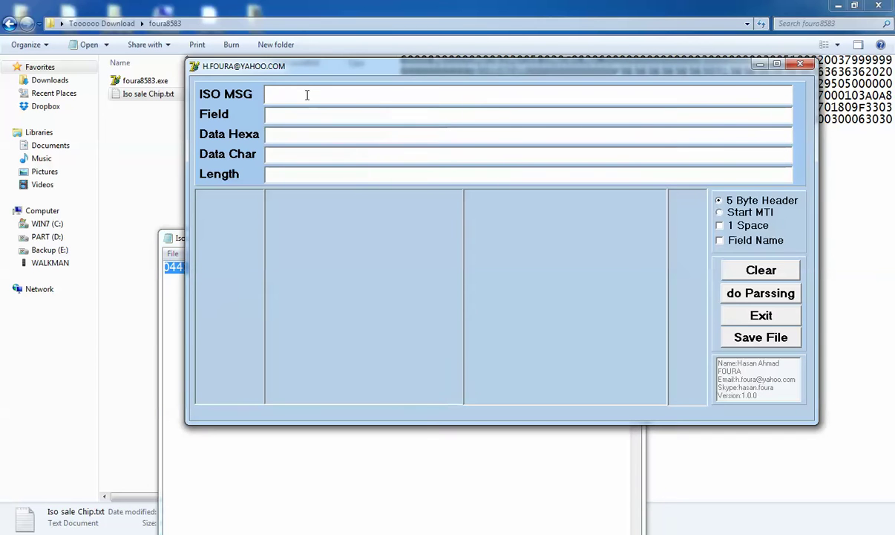
right_click(306, 94)
left_click(334, 147)
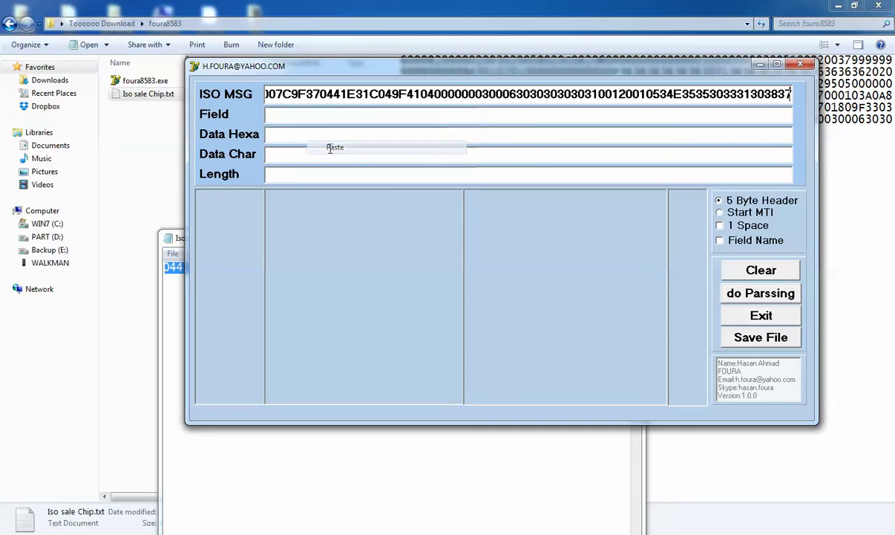
Step: Review the pasted message and its five-byte header, and parse it in 5 Byte Header mode
left_click_drag(772, 93, 194, 104)
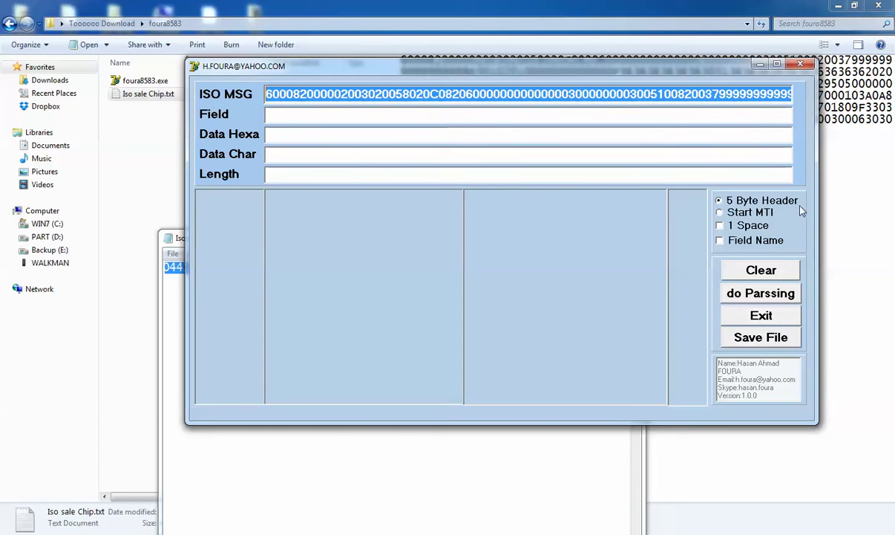
left_click(318, 94)
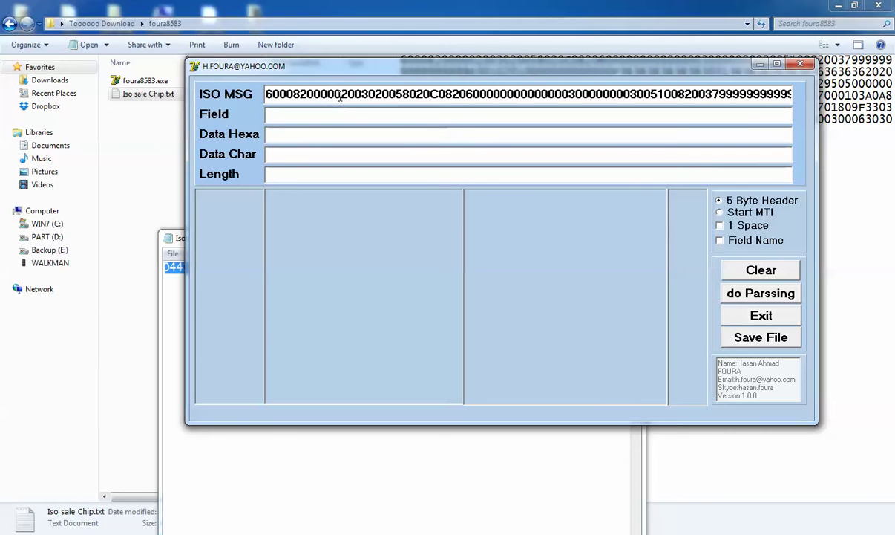
left_click_drag(335, 94, 262, 95)
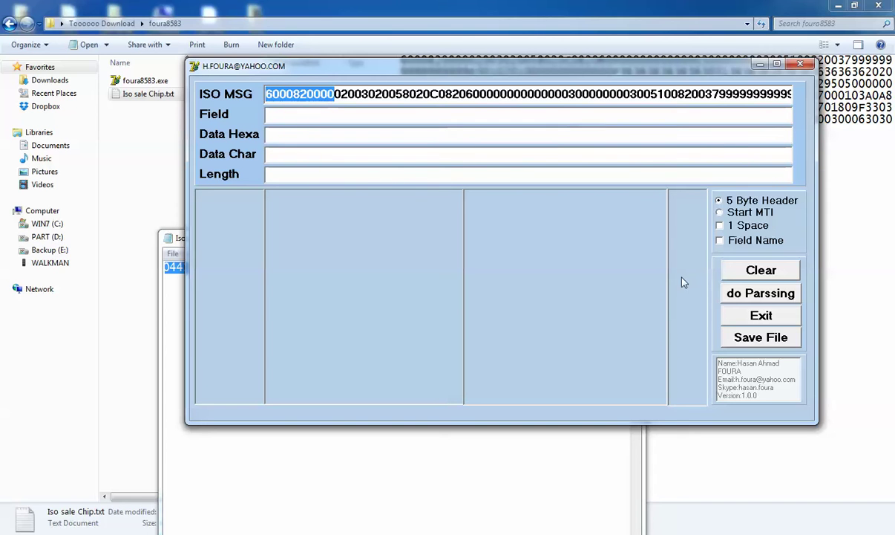
left_click(769, 302)
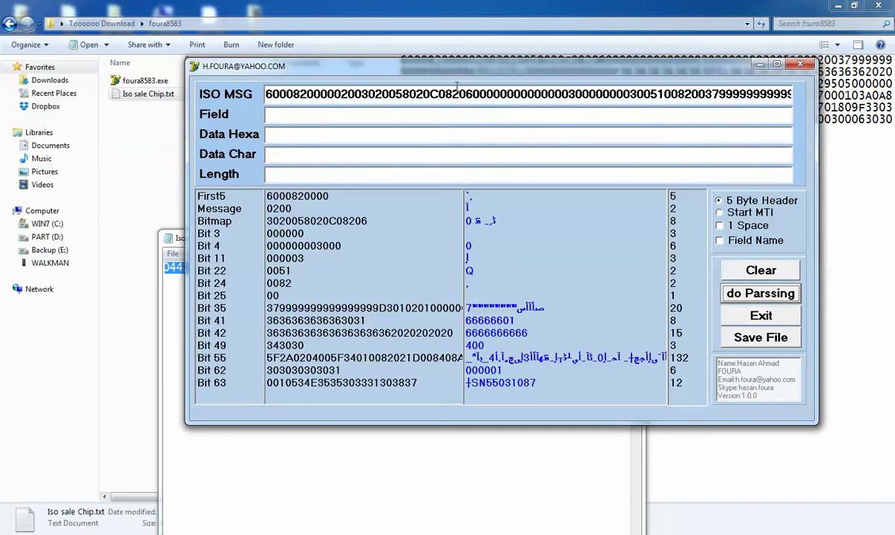
left_click_drag(438, 74, 476, 67)
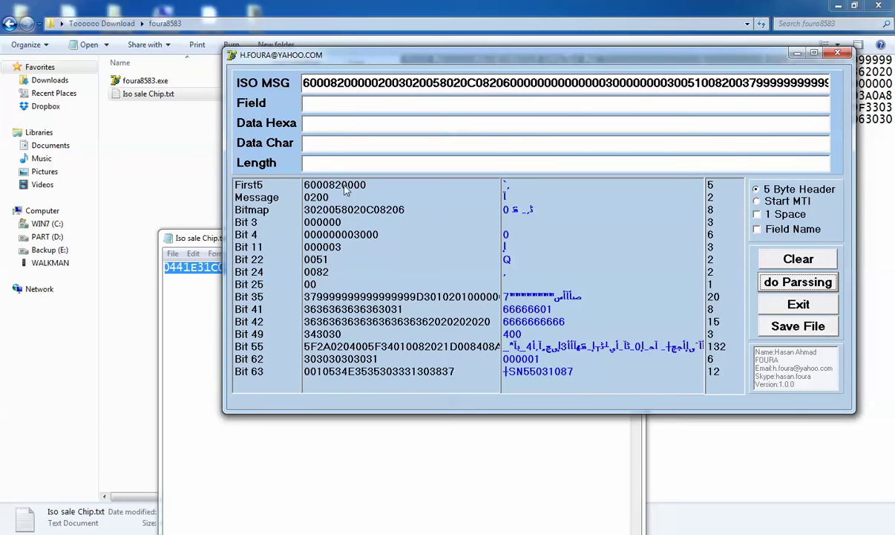
Step: Examine the field, hexadecimal data, character data and length of Bit 35, and view the details of Bits 41 and 49
left_click(261, 297)
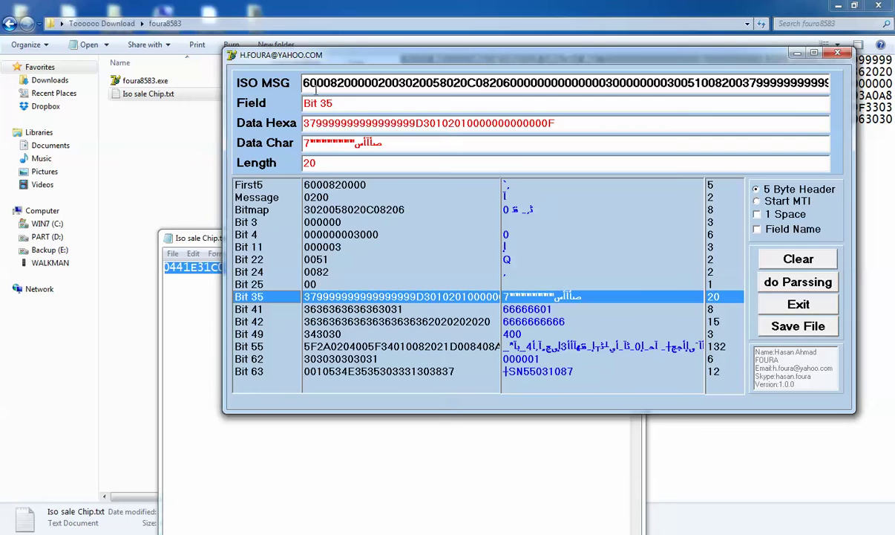
left_click_drag(337, 103, 305, 104)
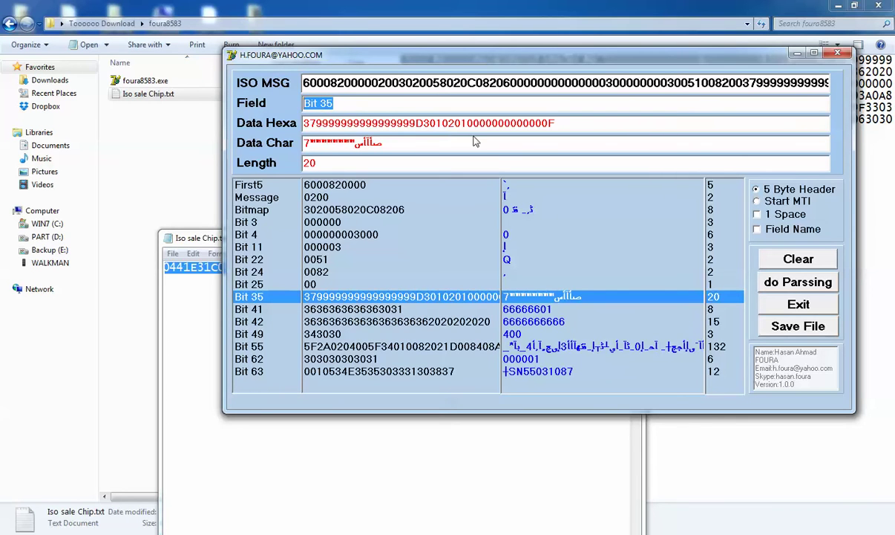
left_click(432, 125)
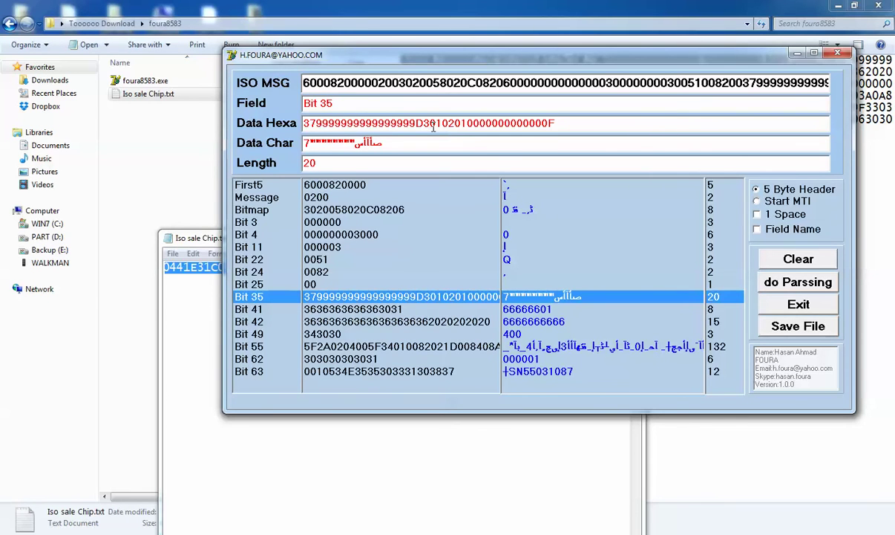
double_click(432, 125)
double_click(432, 125)
left_click(432, 125)
double_click(432, 125)
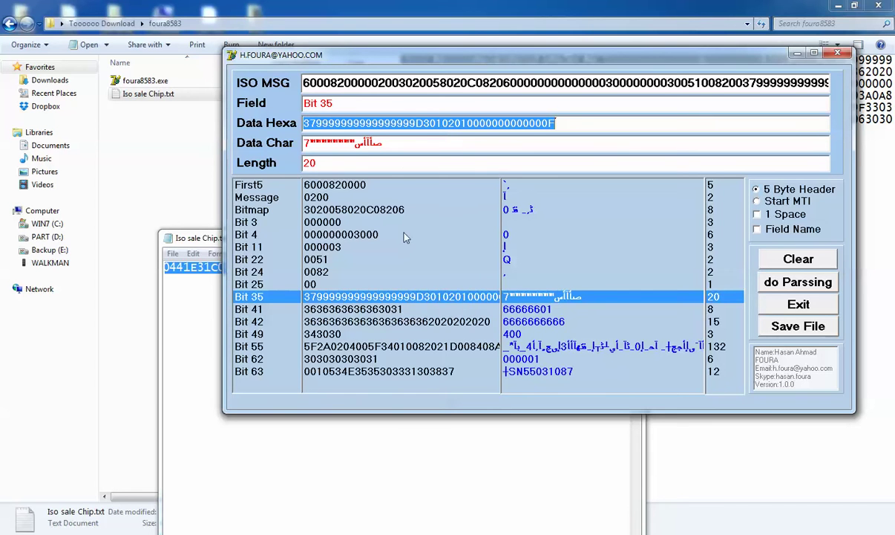
double_click(393, 144)
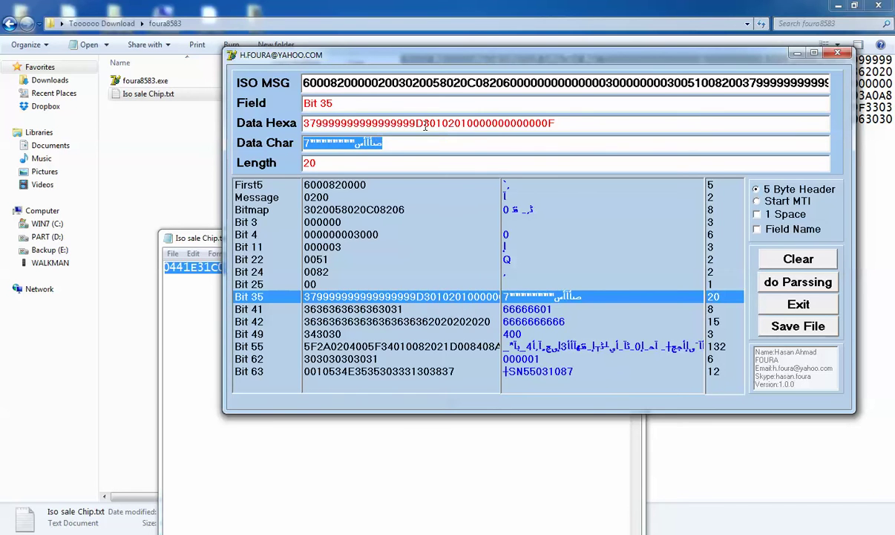
left_click(426, 125)
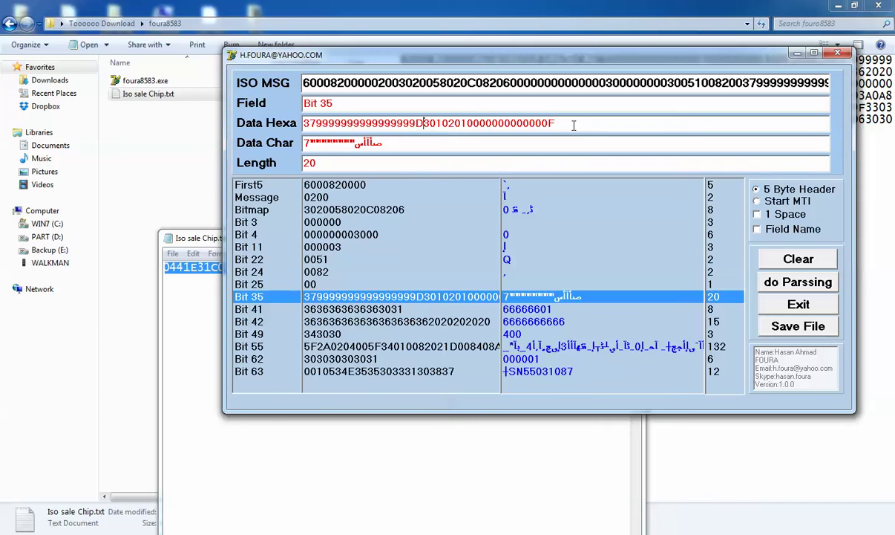
left_click_drag(564, 124, 280, 131)
left_click(398, 144)
left_click_drag(398, 144, 271, 147)
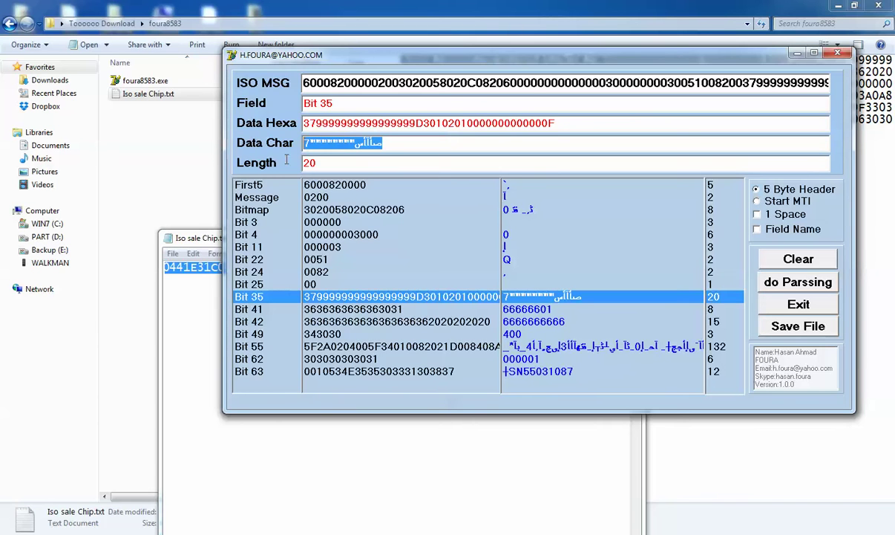
left_click_drag(346, 164, 254, 157)
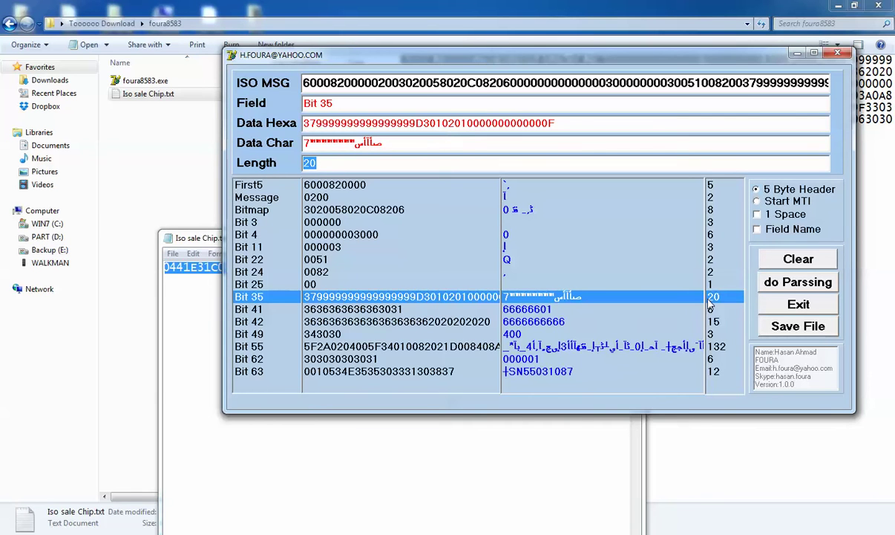
left_click(372, 312)
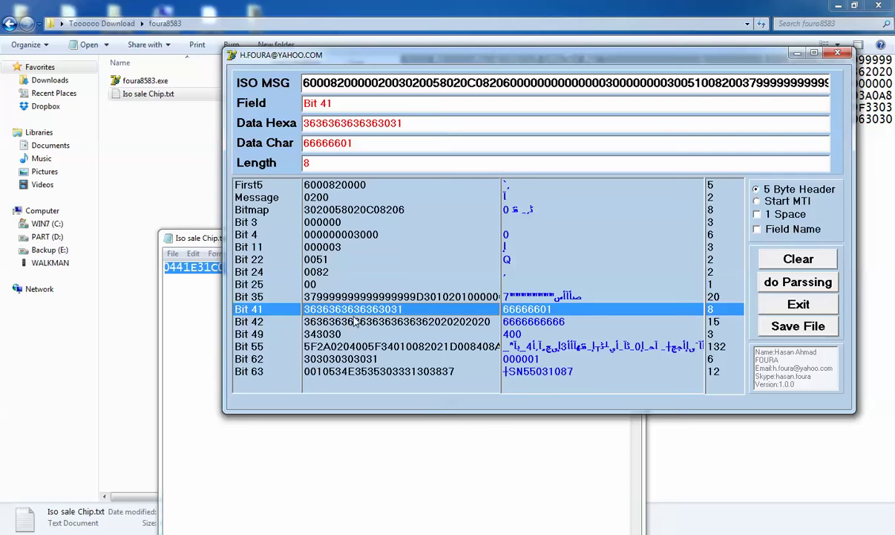
left_click(327, 334)
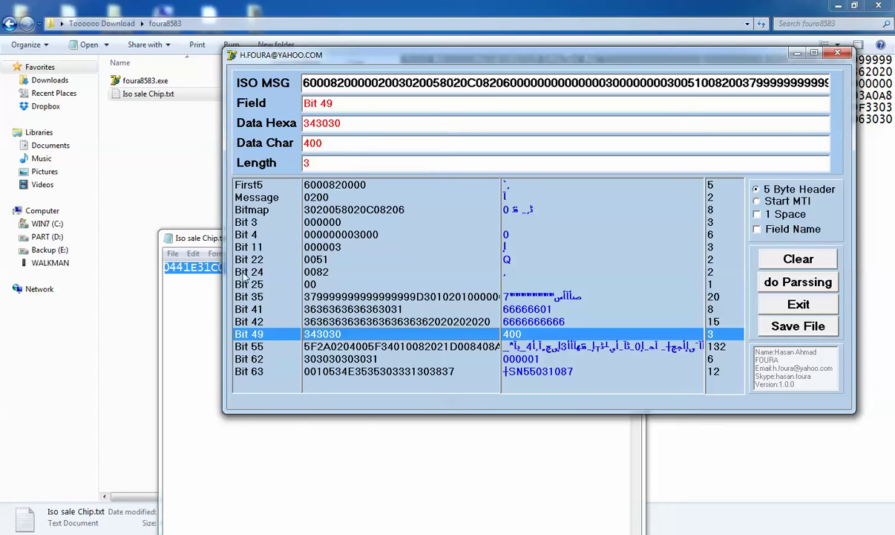
Step: Enable field names in the parsed results and view the details of Bits 49, 42, 41 and the Message row
left_click(772, 231)
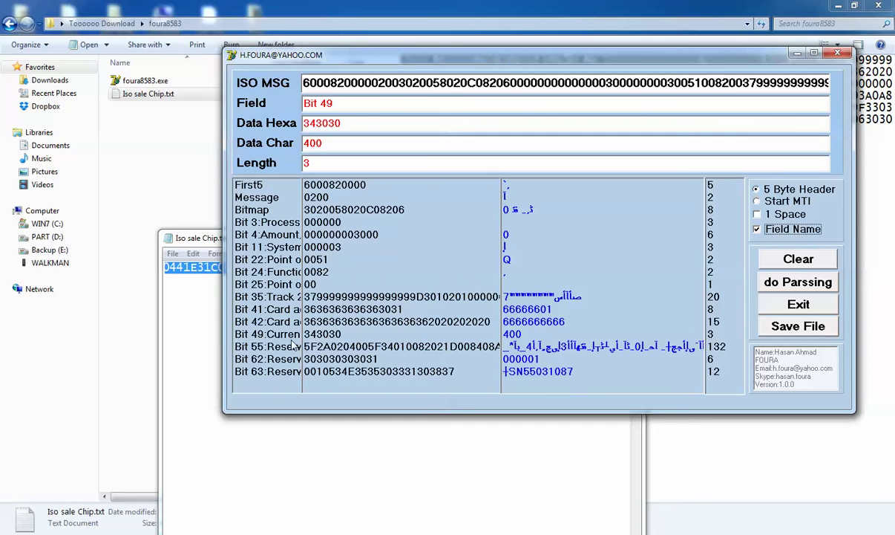
left_click(286, 336)
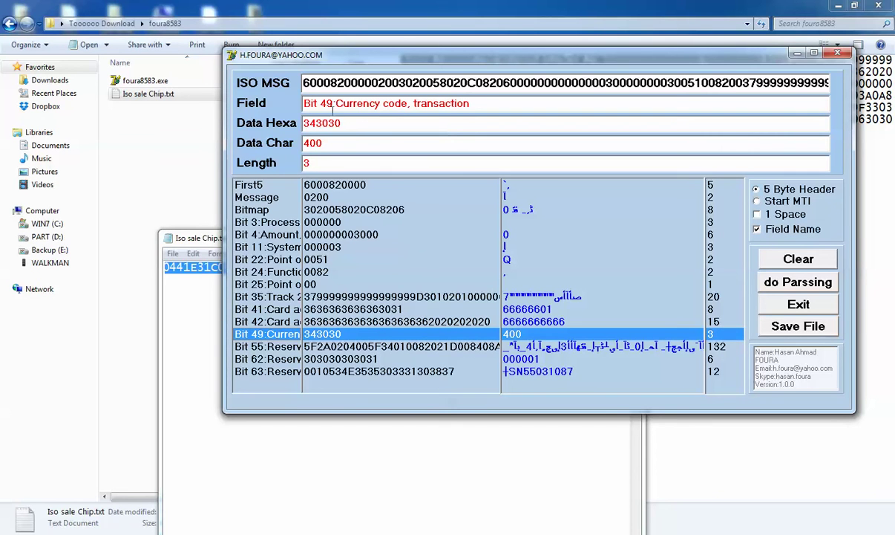
left_click(278, 322)
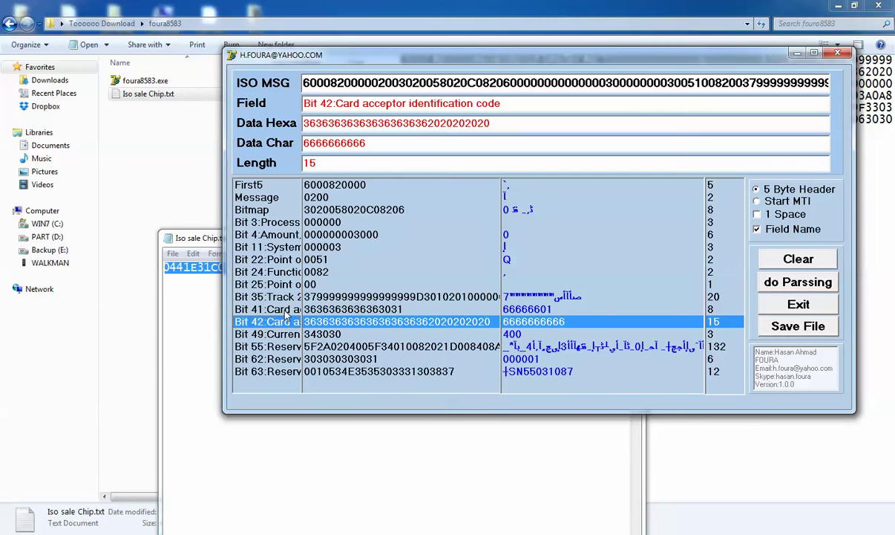
left_click(285, 311)
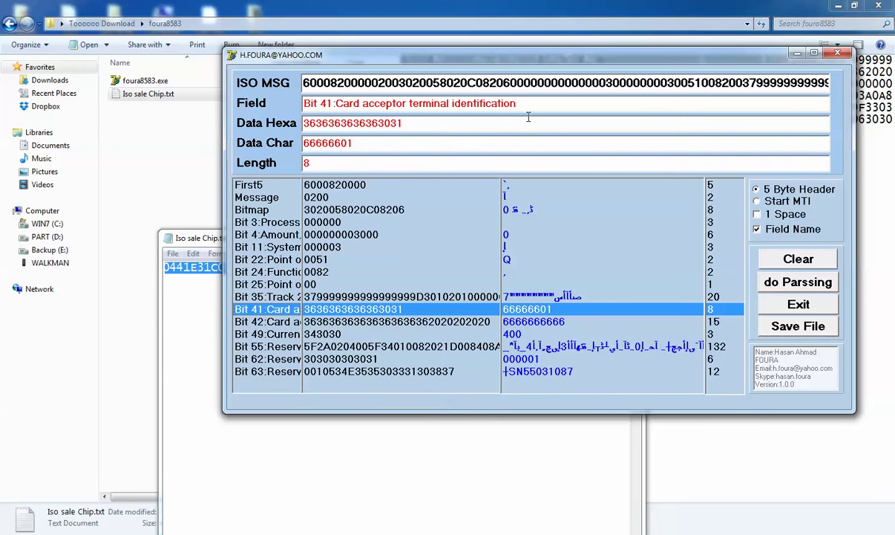
left_click_drag(514, 104, 408, 105)
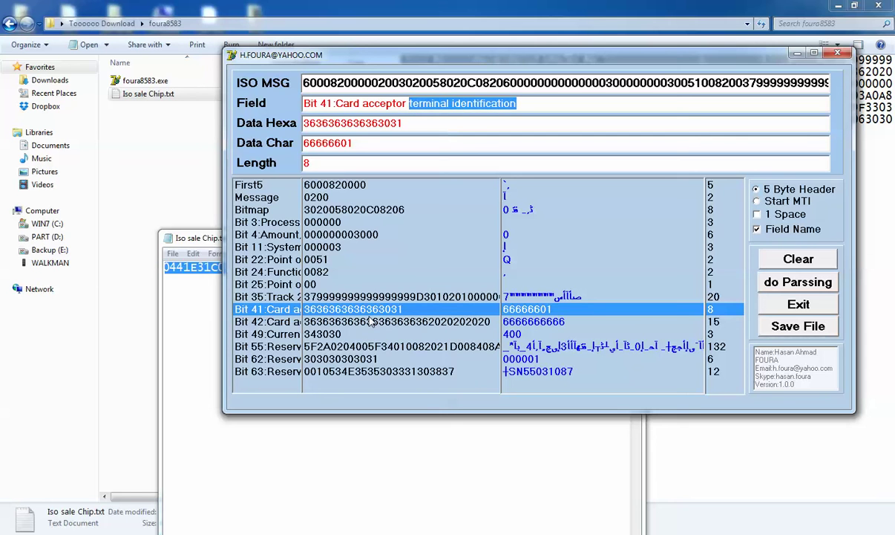
left_click(321, 198)
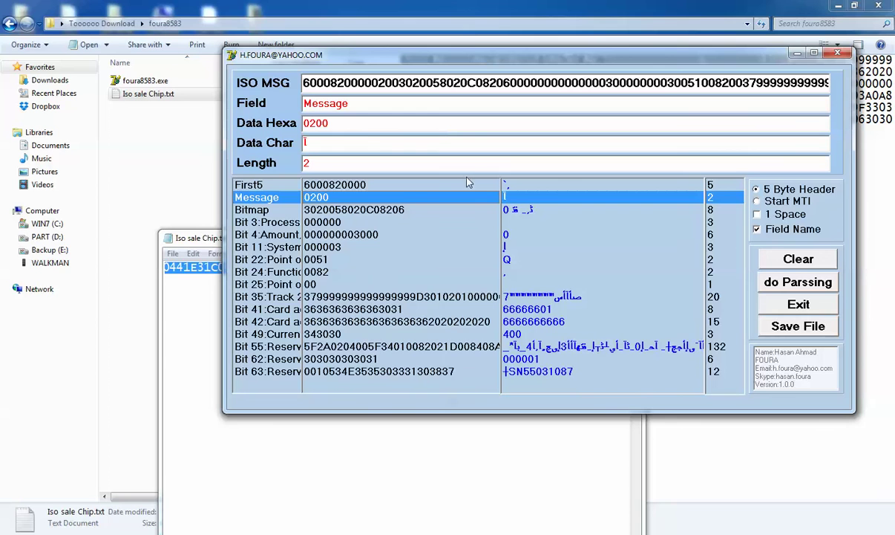
Step: Switch the field names off and back on, and view the full name of Bit 24
left_click(778, 232)
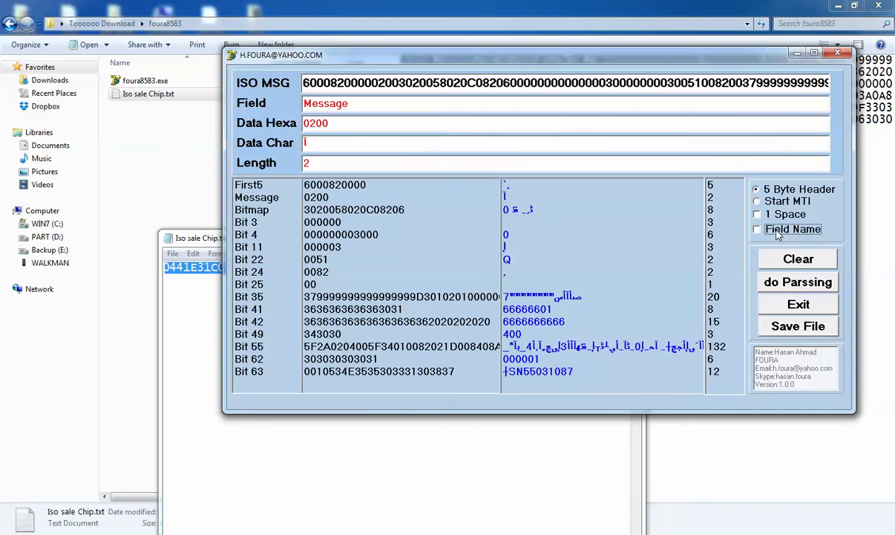
left_click(777, 233)
left_click(273, 272)
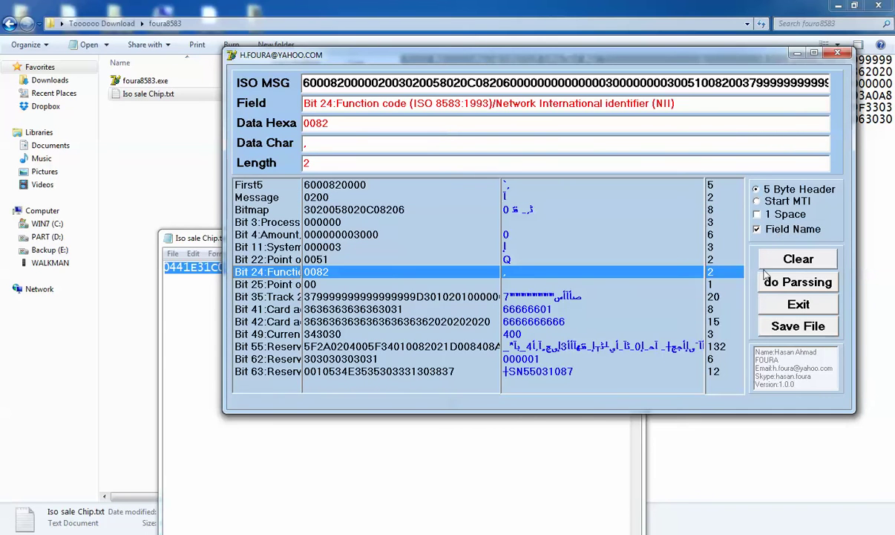
Step: Toggle the 1 Space option repeatedly to compare spaced and unspaced hexadecimal data, leaving it off
left_click(774, 216)
left_click(773, 216)
left_click(774, 219)
left_click(774, 219)
left_click(774, 219)
left_click(774, 219)
left_click(774, 219)
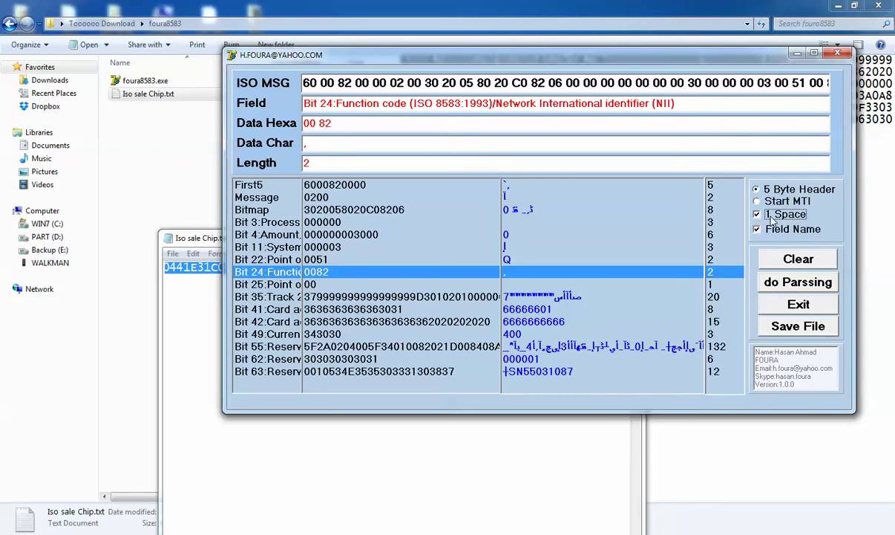
left_click(773, 219)
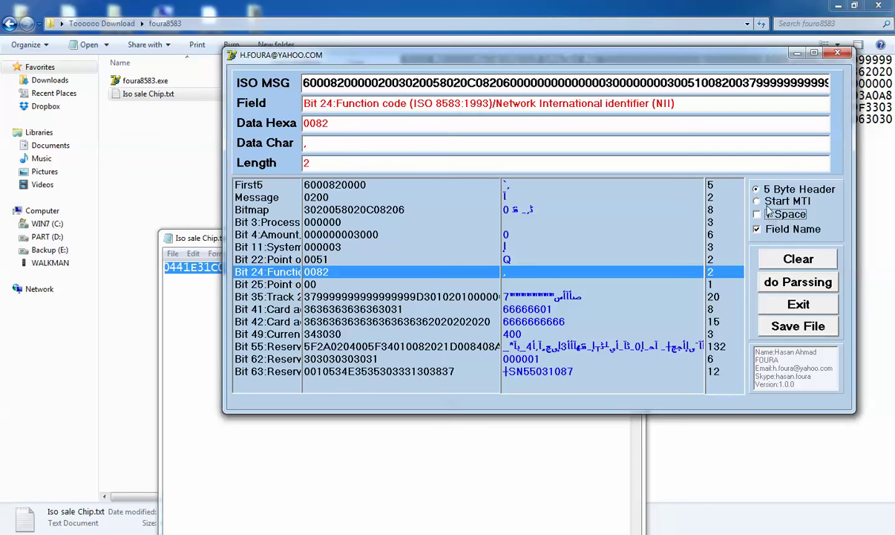
left_click(759, 206)
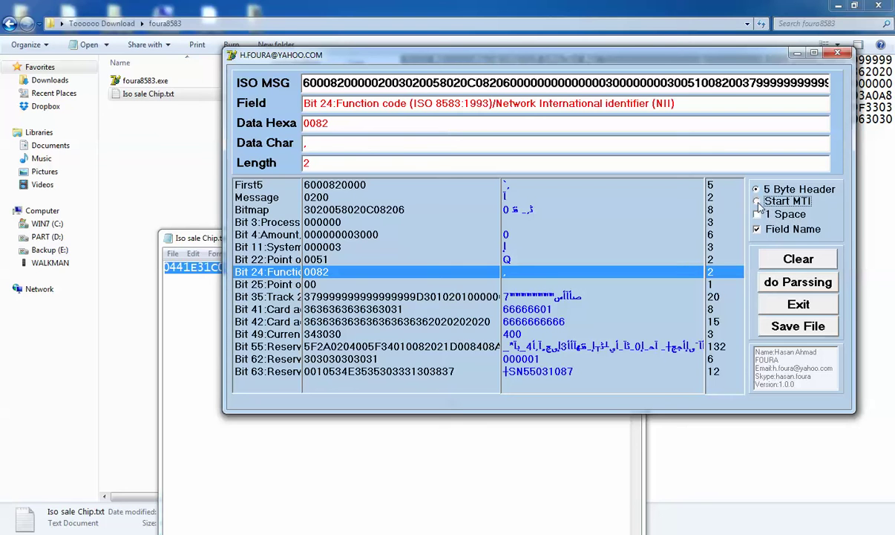
left_click(365, 83)
left_click_drag(365, 83, 286, 84)
key("BackSpace")
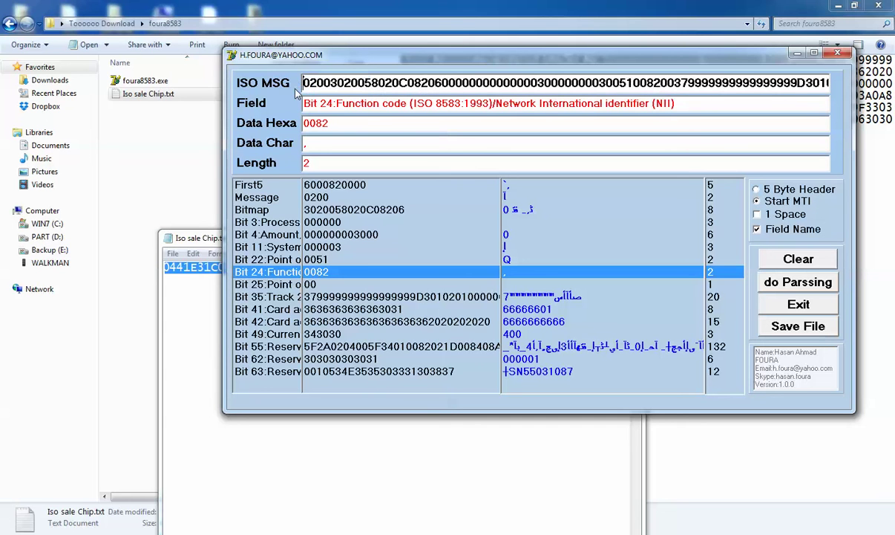
left_click(783, 281)
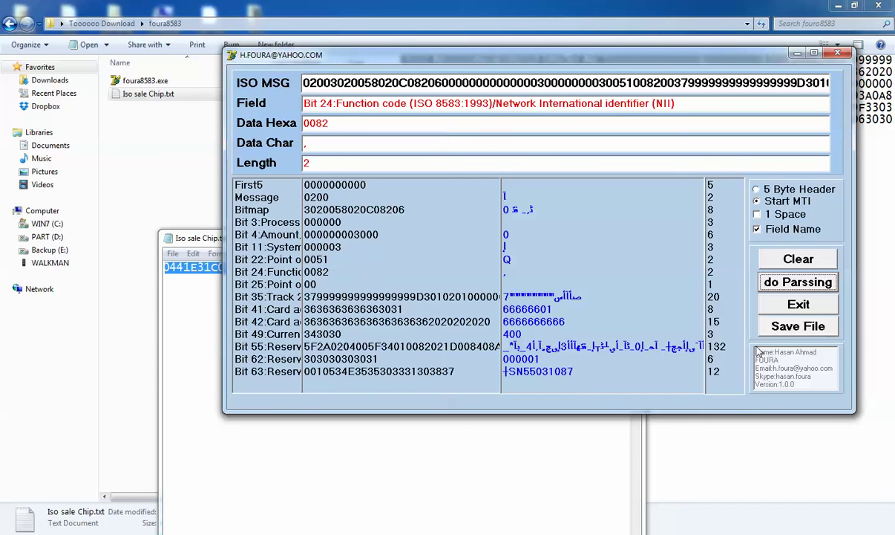
Step: Save the parsed results to file and open the generated FOURA_20_21_27_41.txt in a maximized Notepad window
left_click(798, 327)
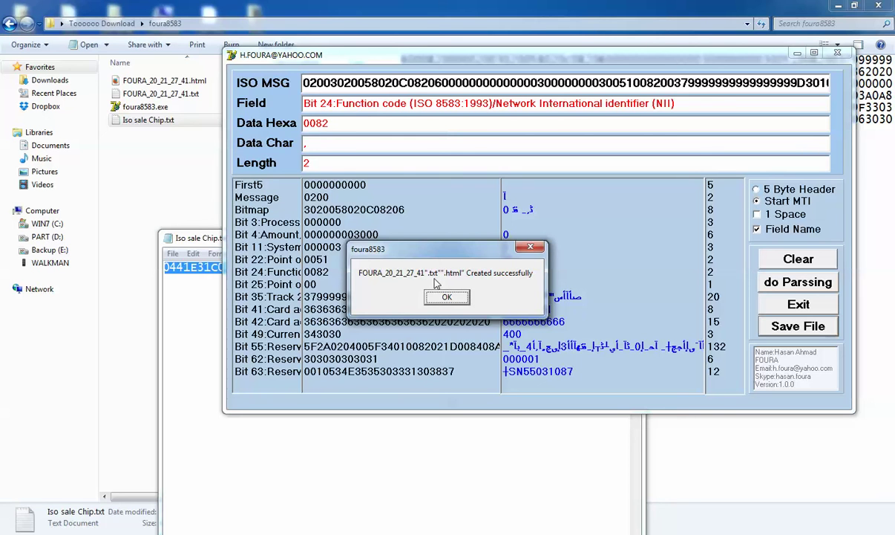
left_click(447, 298)
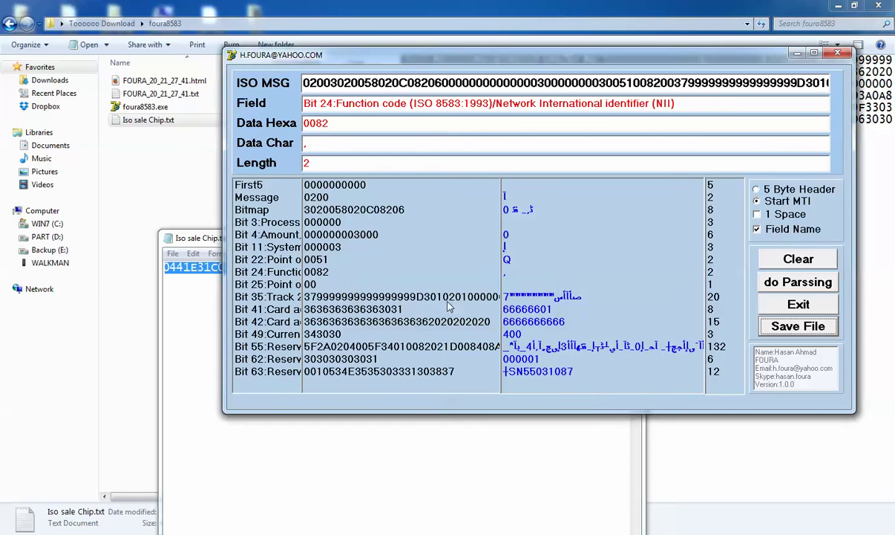
double_click(160, 93)
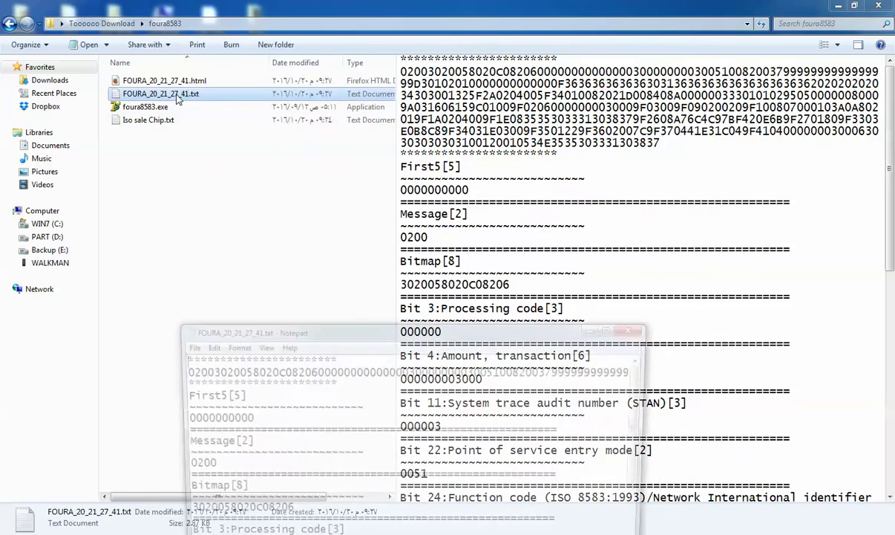
double_click(327, 327)
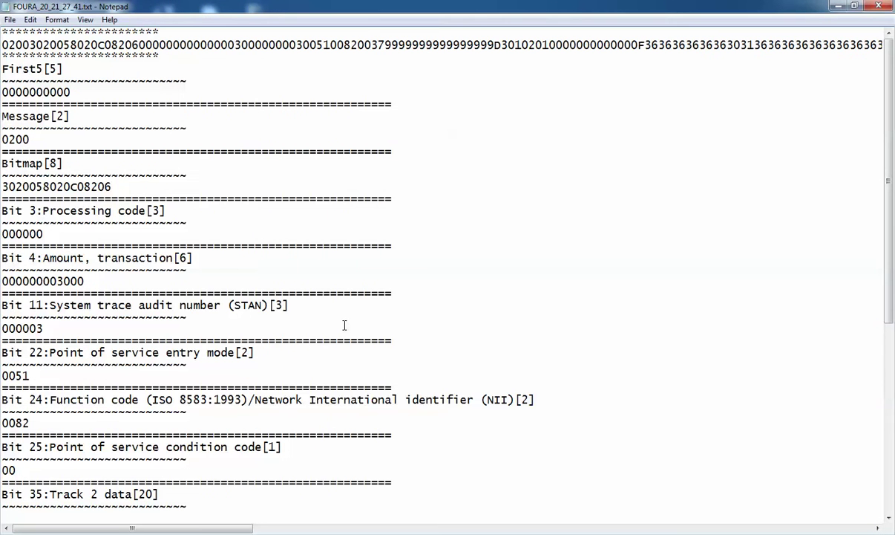
Step: Examine the text report's ISO message line and its First5, Message, Bitmap and Bit 3 entries
left_click_drag(3, 44, 231, 46)
left_click_drag(65, 69, 2, 71)
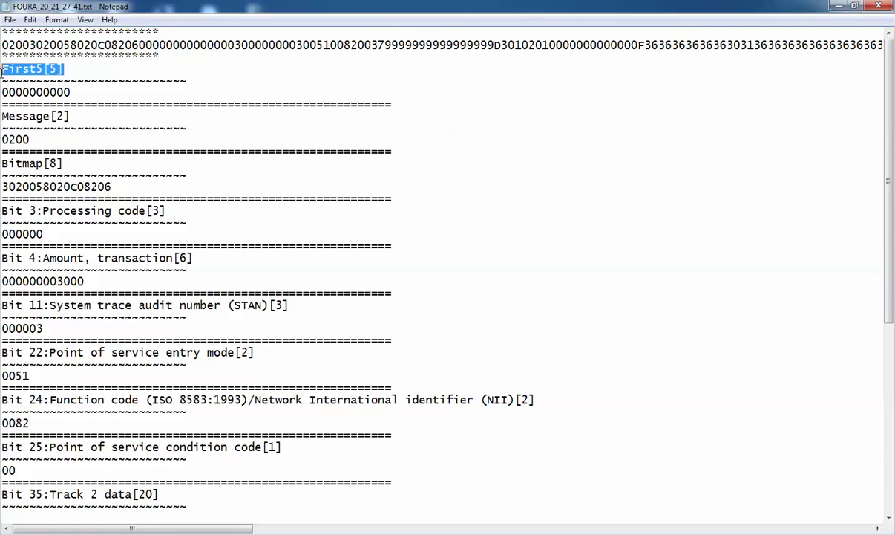
left_click_drag(90, 91, 2, 92)
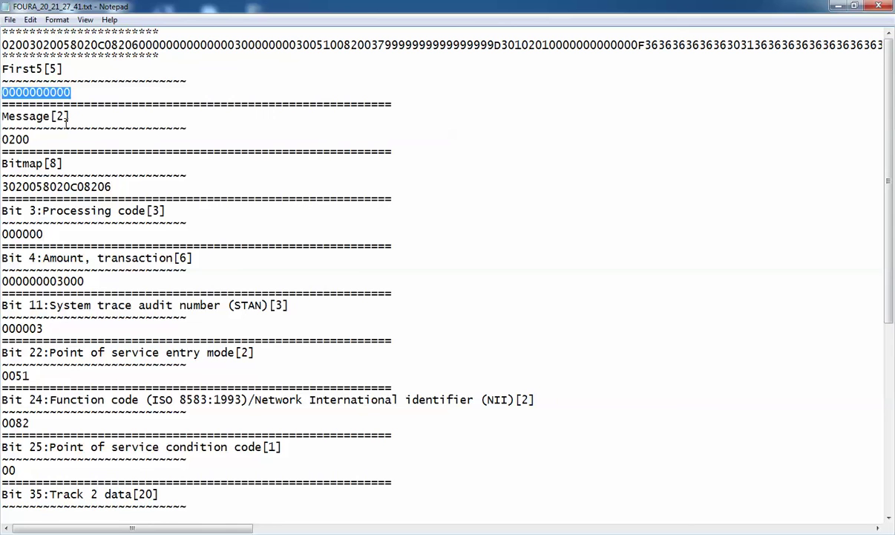
double_click(2, 141)
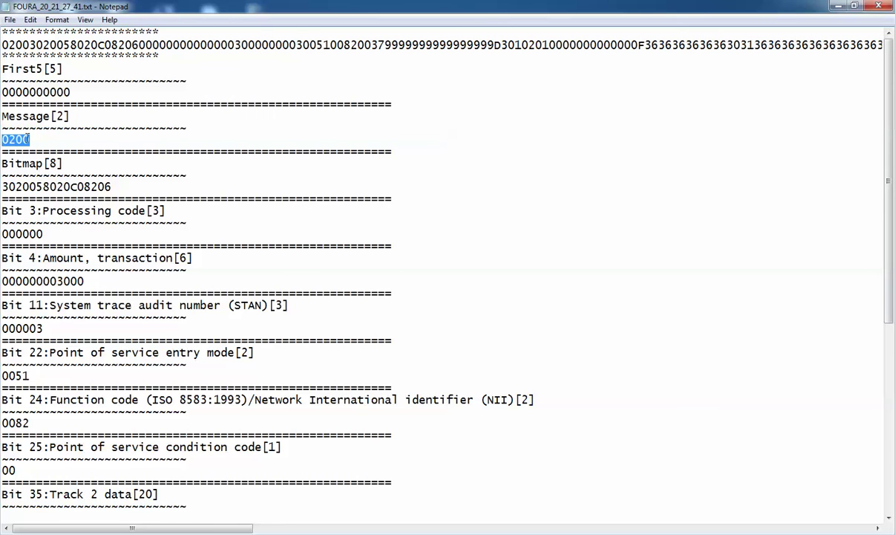
double_click(15, 140)
double_click(2, 187)
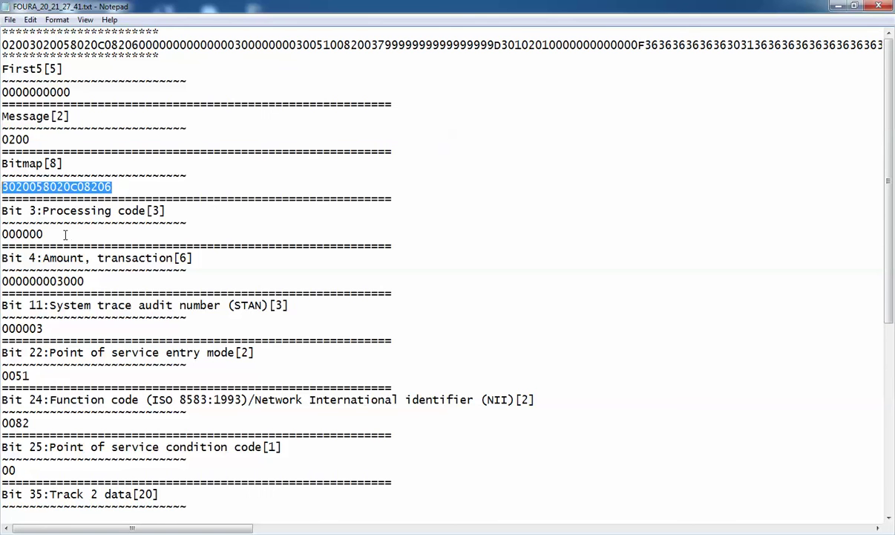
double_click(2, 235)
Step: View the remaining entries of the text report and inspect the full Bit 55 data and its label
scroll(84, 269, "down", 9)
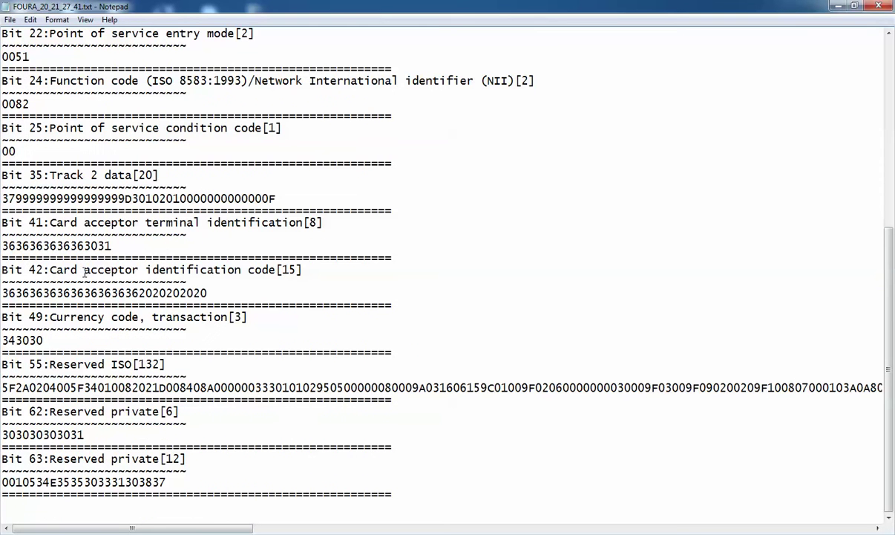
double_click(161, 387)
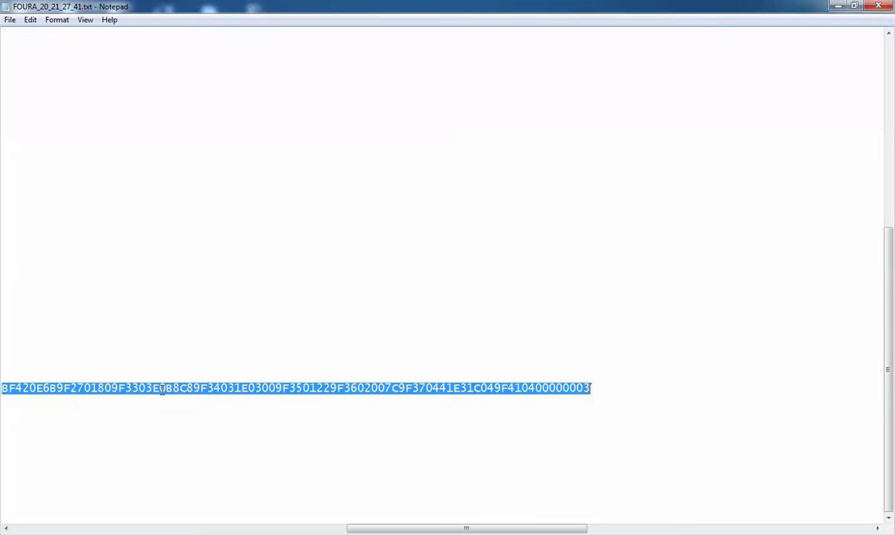
left_click_drag(409, 528, 46, 485)
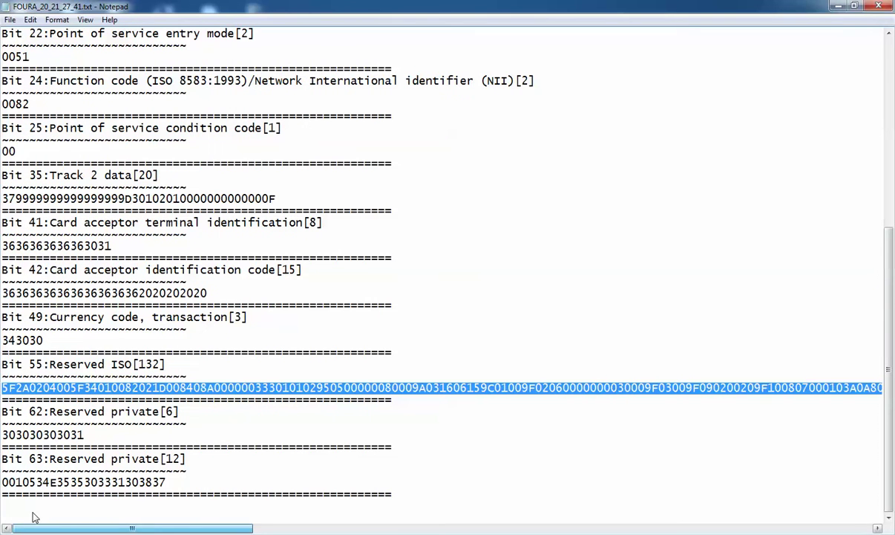
left_click_drag(43, 364, 10, 365)
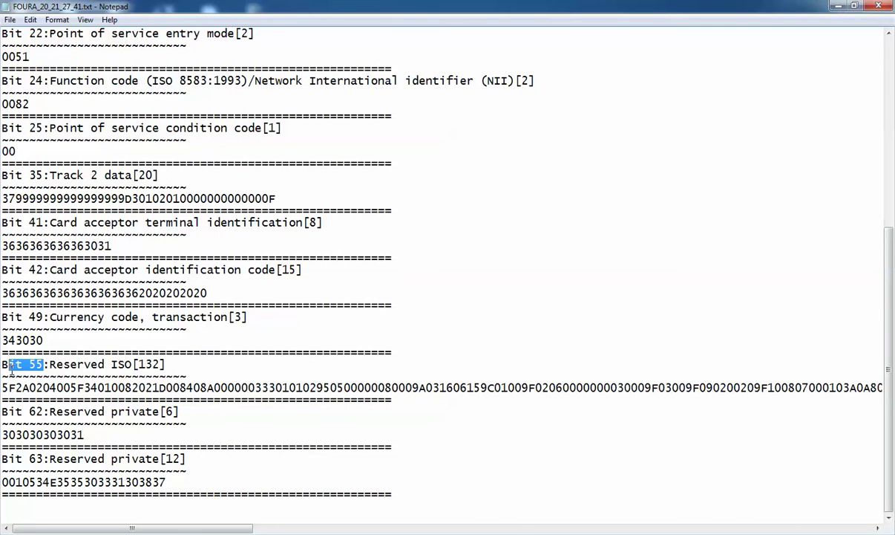
Step: Close the text report and open FOURA_20_21_27_41.html in Firefox
double_click(373, 5)
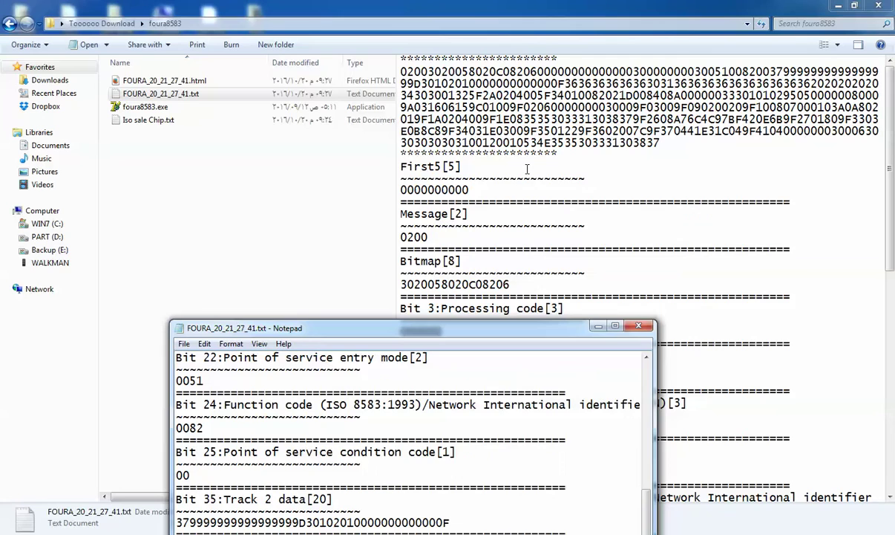
left_click_drag(568, 332, 449, 279)
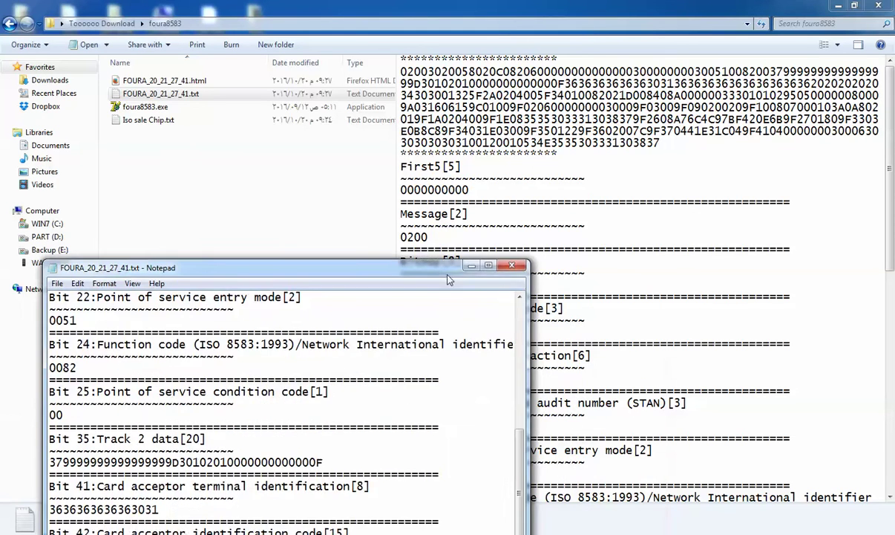
left_click(512, 266)
double_click(162, 81)
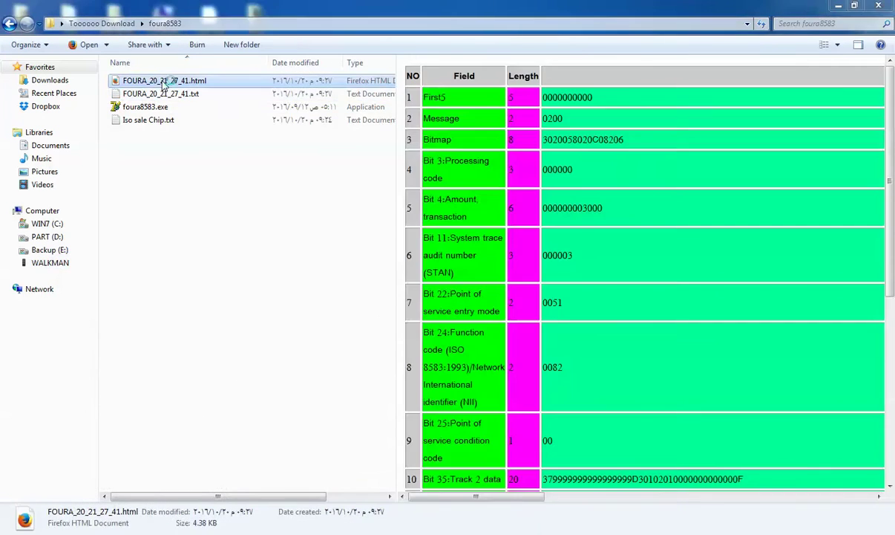
Step: Look through the HTML report's table of fields, lengths and hexadecimal data, close its page and minimize the browser
scroll(416, 199, "down", 1)
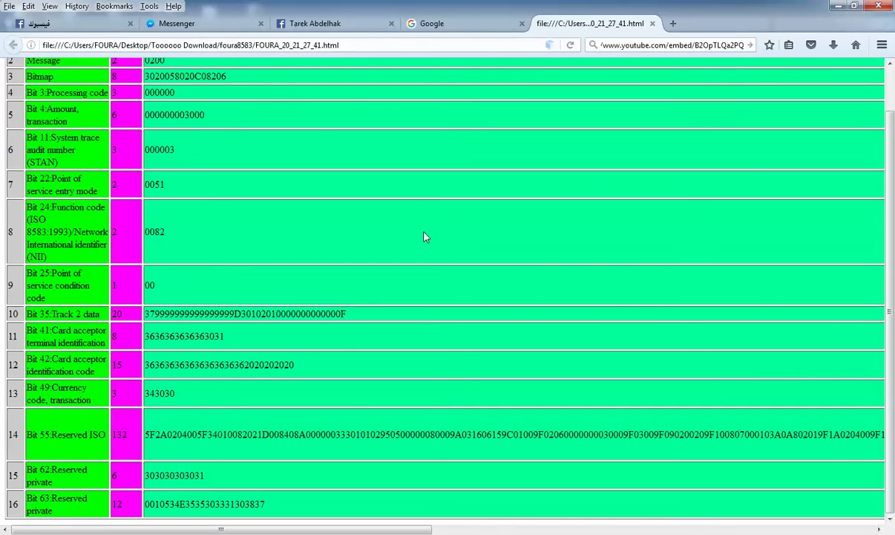
scroll(442, 310, "up", 1)
scroll(442, 319, "down", 1)
left_click_drag(275, 530, 245, 530)
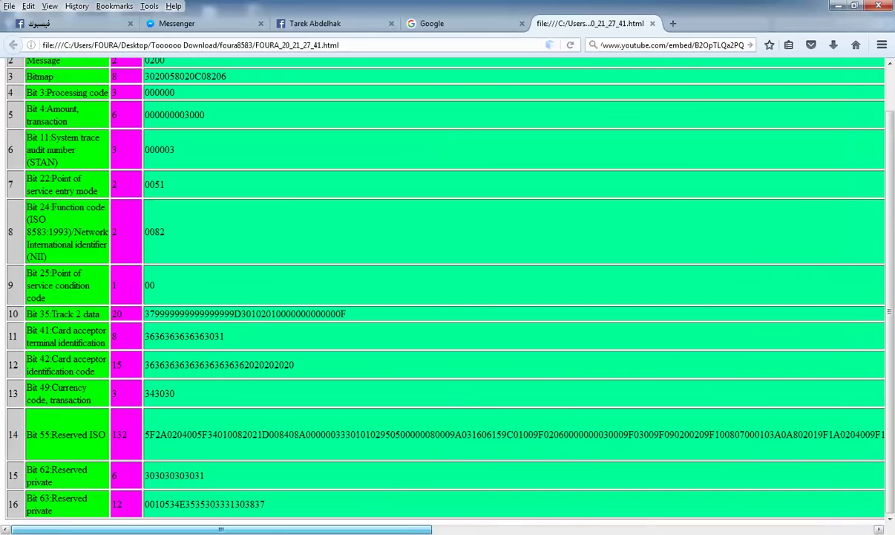
scroll(100, 379, "up", 1)
scroll(102, 383, "down", 1)
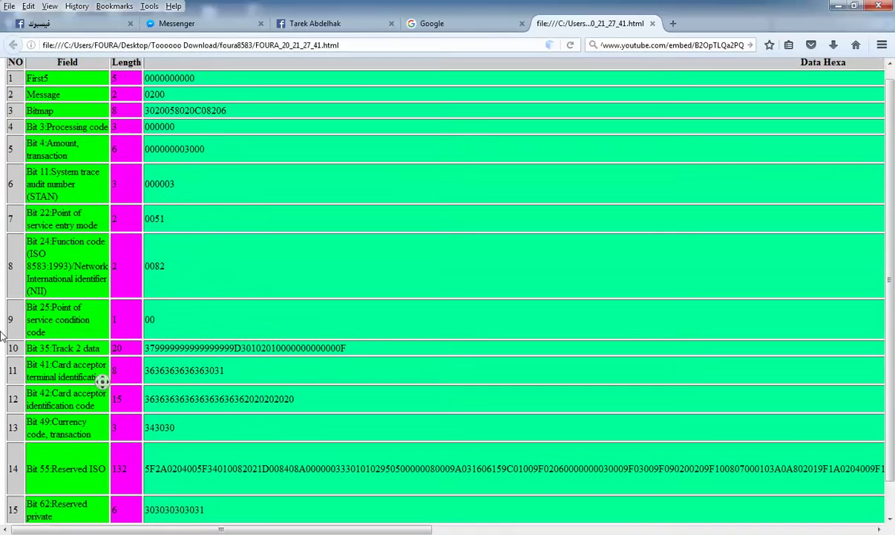
scroll(101, 377, "up", 1)
left_click(653, 23)
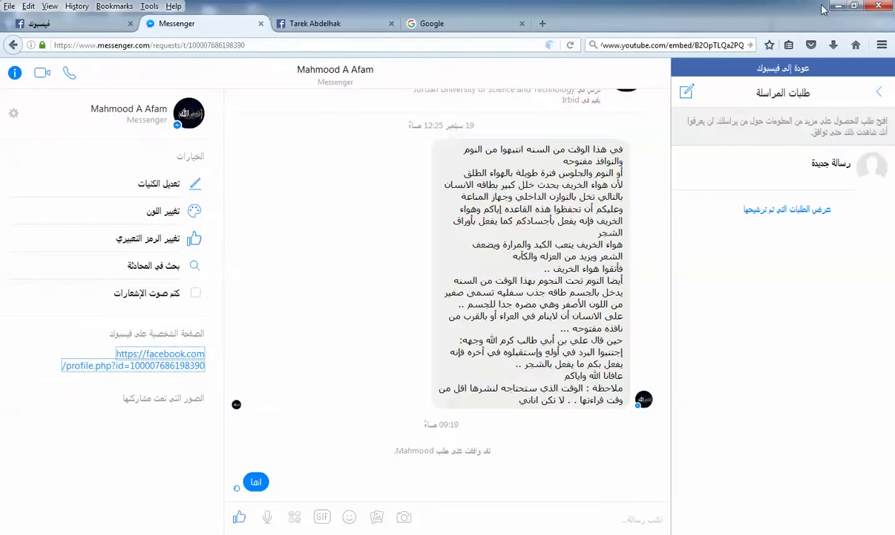
left_click(838, 6)
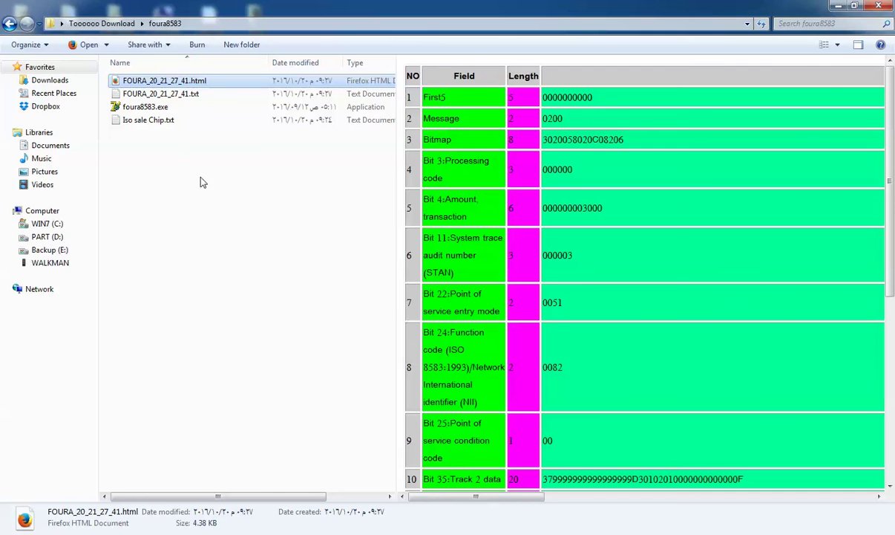
Step: Check the parser window, return to the folder, rename foura8583.exe to foura85832.exe and try to launch it under that name
key("alt+Tab")
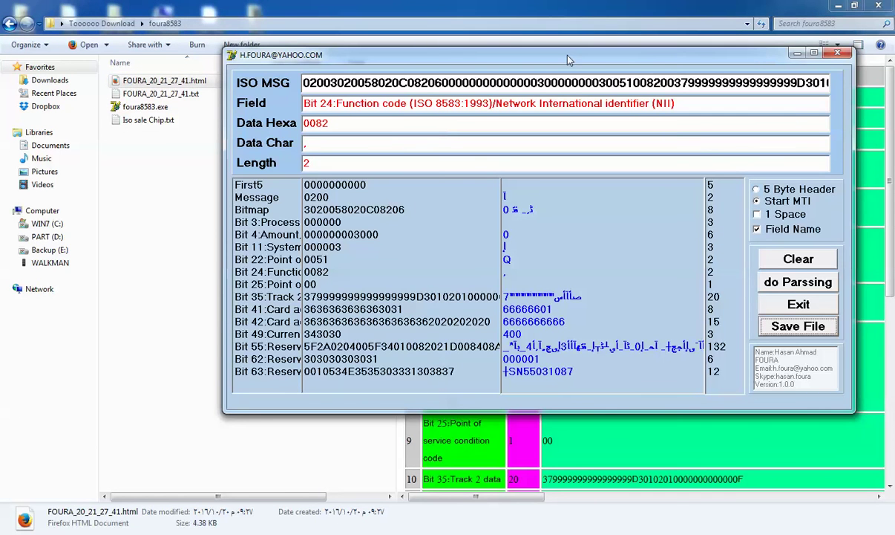
left_click_drag(360, 60, 421, 118)
left_click(152, 109)
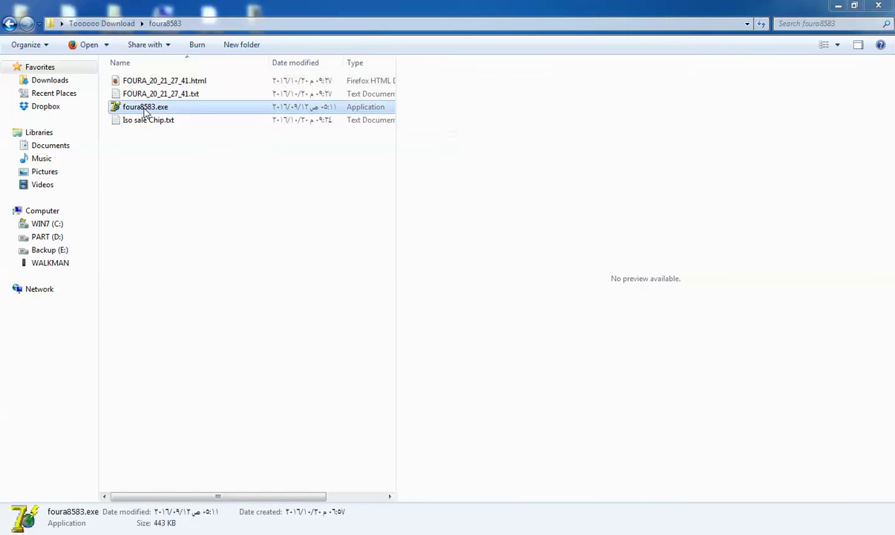
left_click(152, 107)
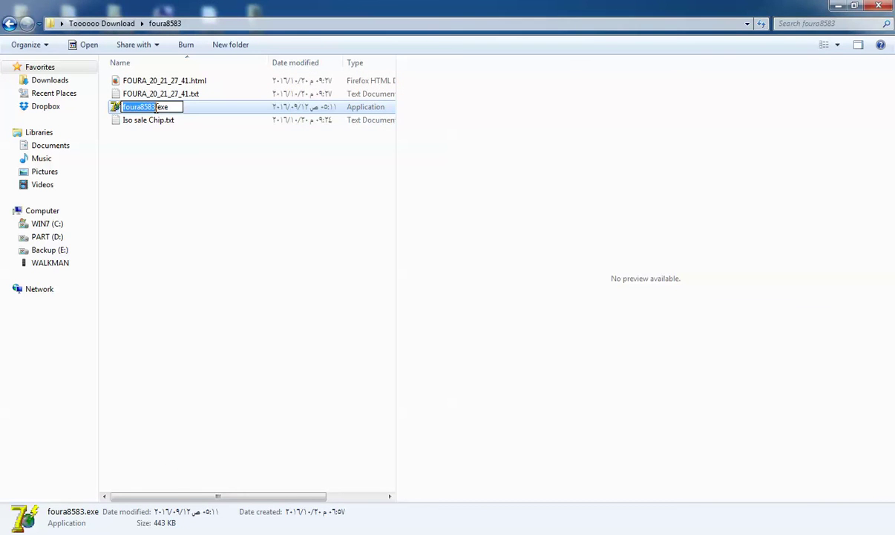
key("Right")
type("2")
key("Return")
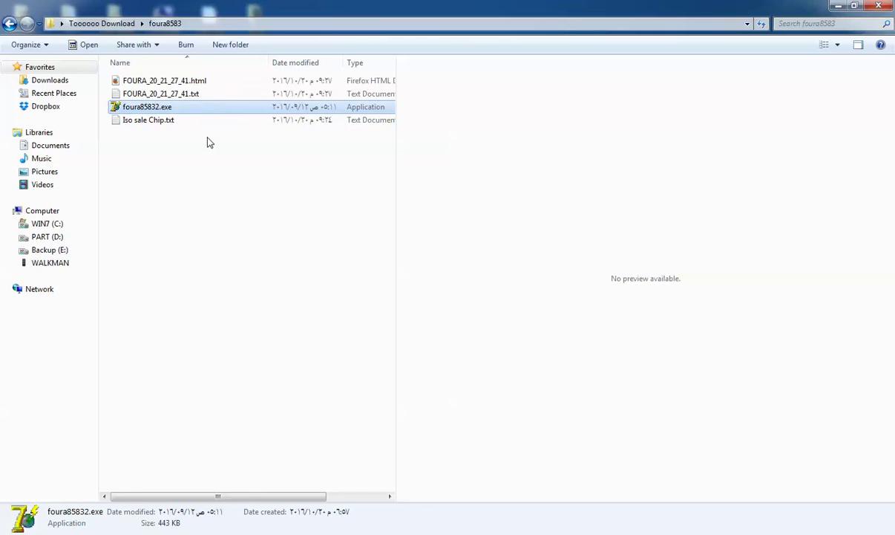
double_click(154, 106)
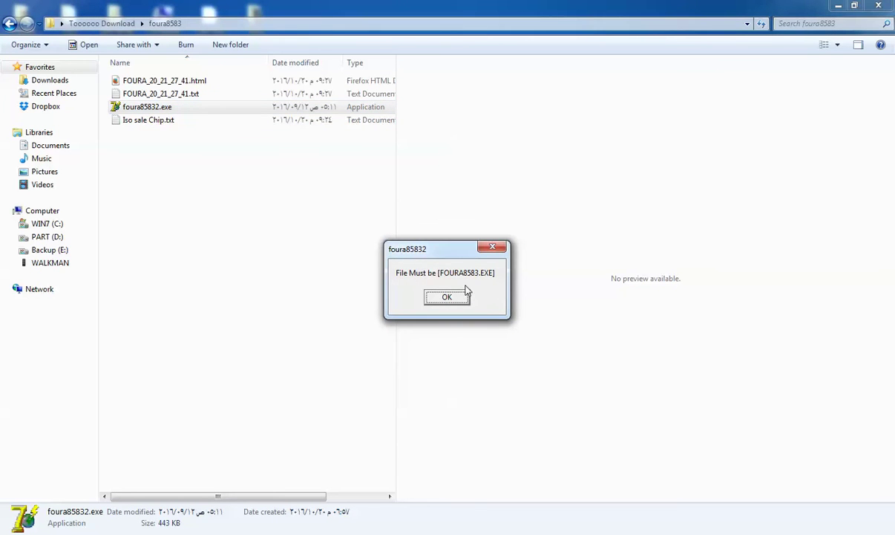
left_click(448, 297)
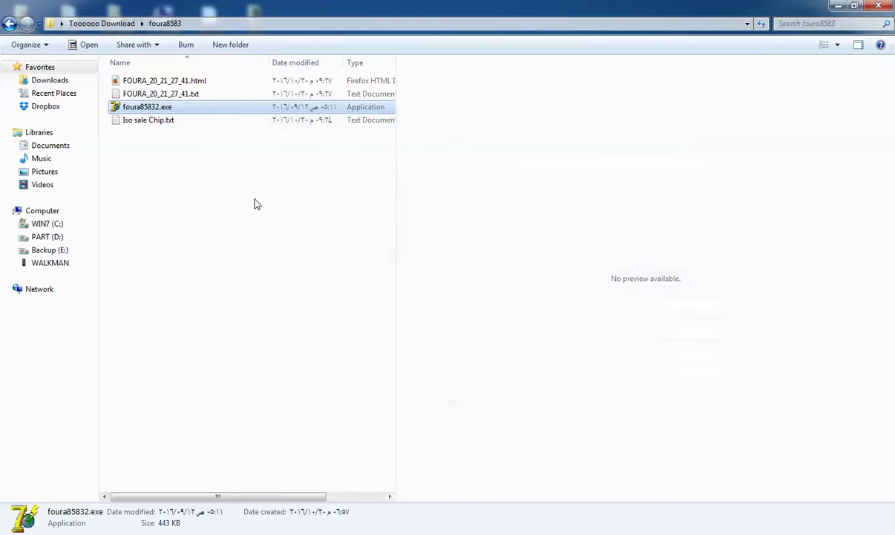
Step: Restore the program's file name to foura8583.exe and launch it
left_click(237, 180)
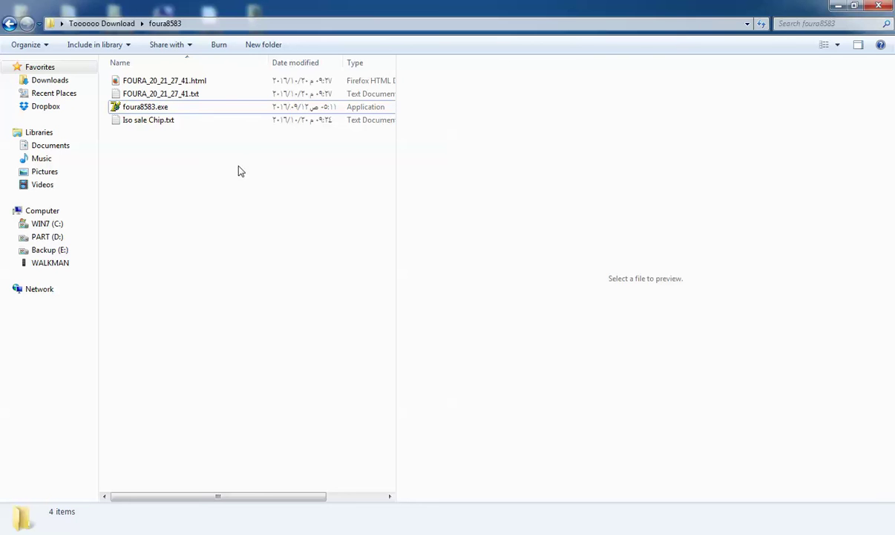
left_click(152, 110)
double_click(152, 108)
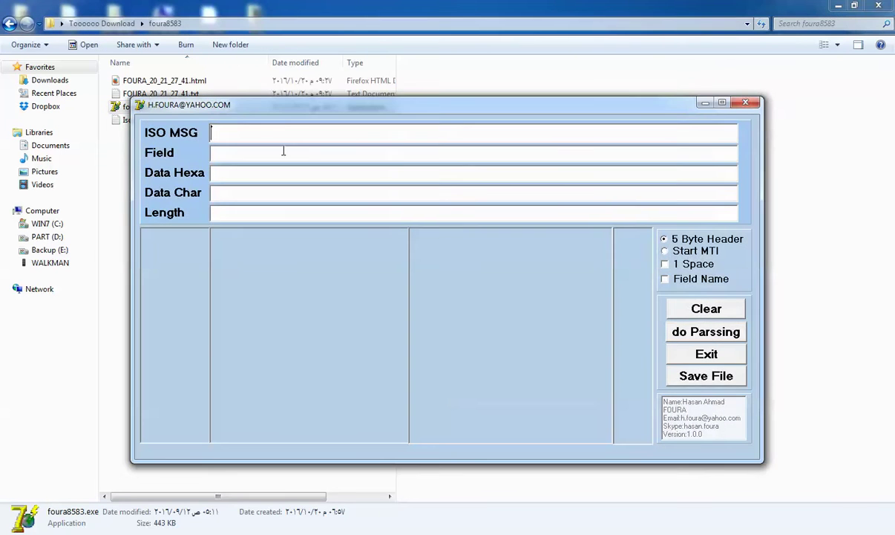